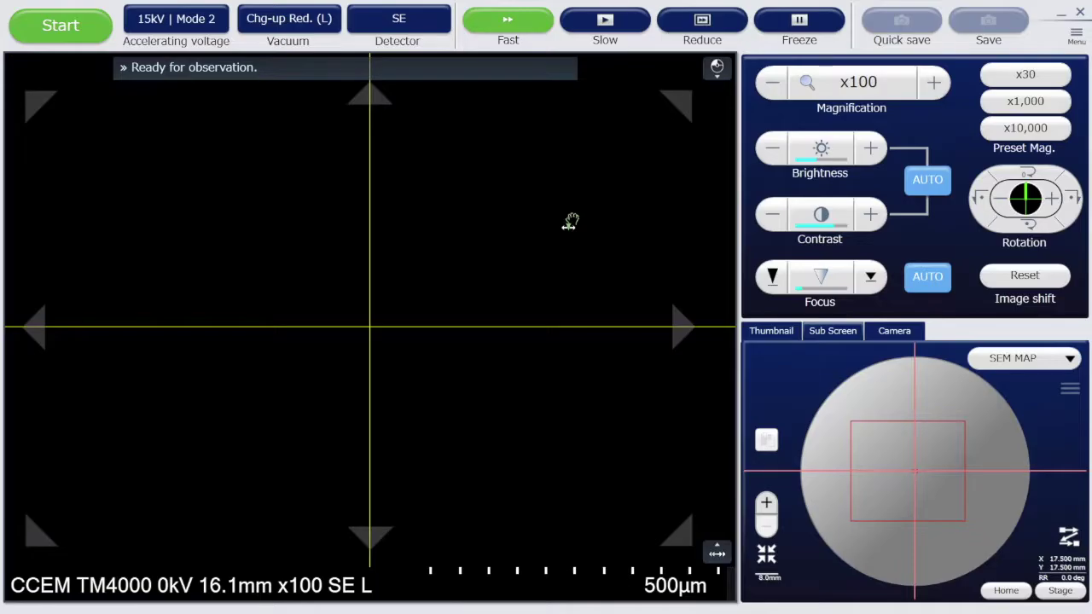
Capture a camera photo of the Standard specimen holder and attach it to the stage map.
{"action": "left_click", "coordinate": [900, 334]}
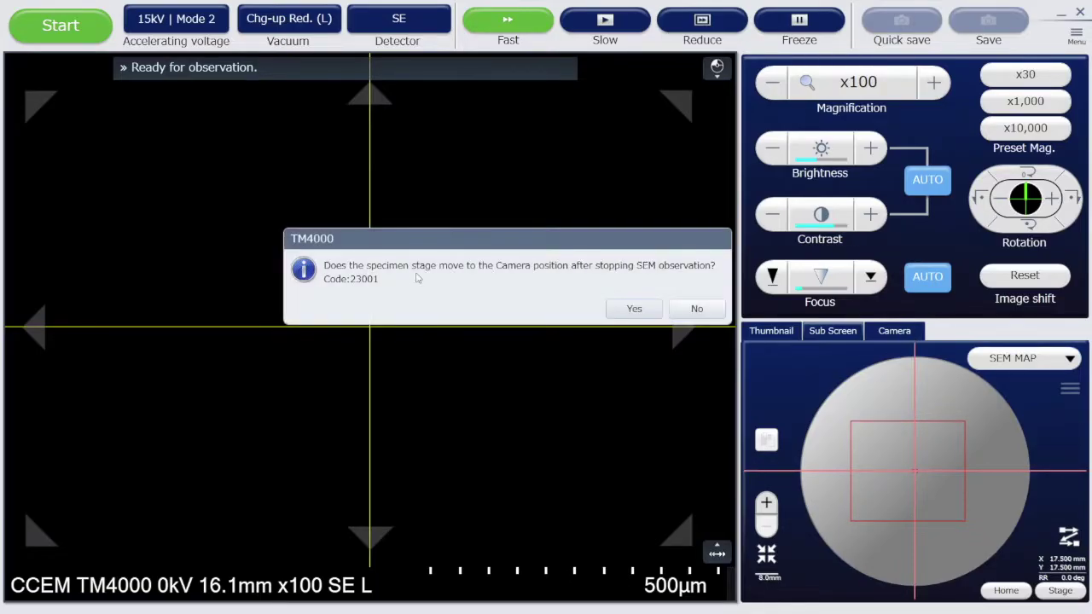
{"action": "left_click", "coordinate": [635, 309]}
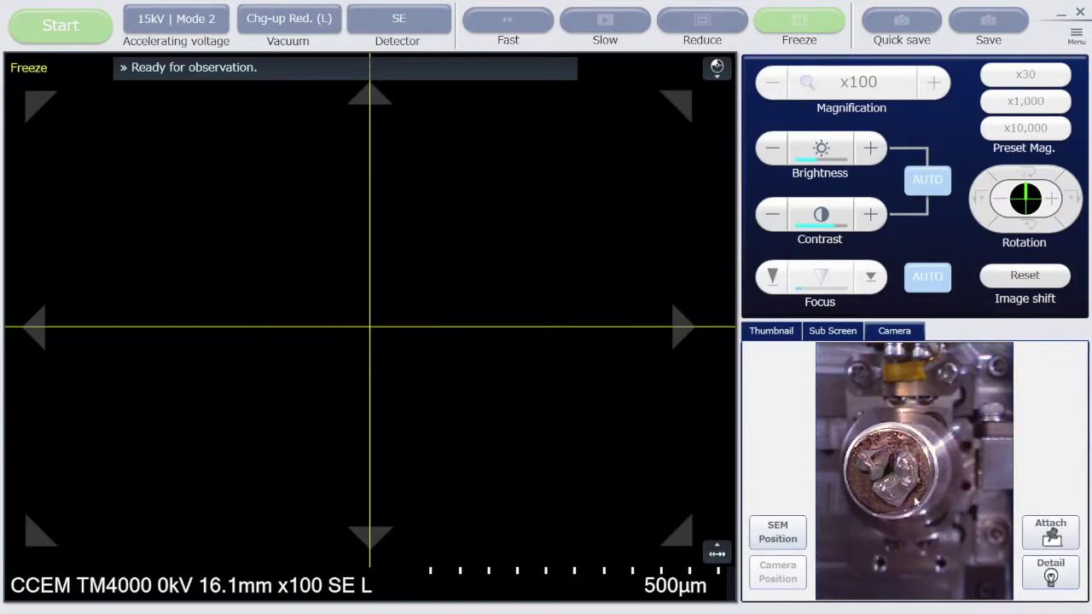
{"action": "left_click", "coordinate": [1058, 536]}
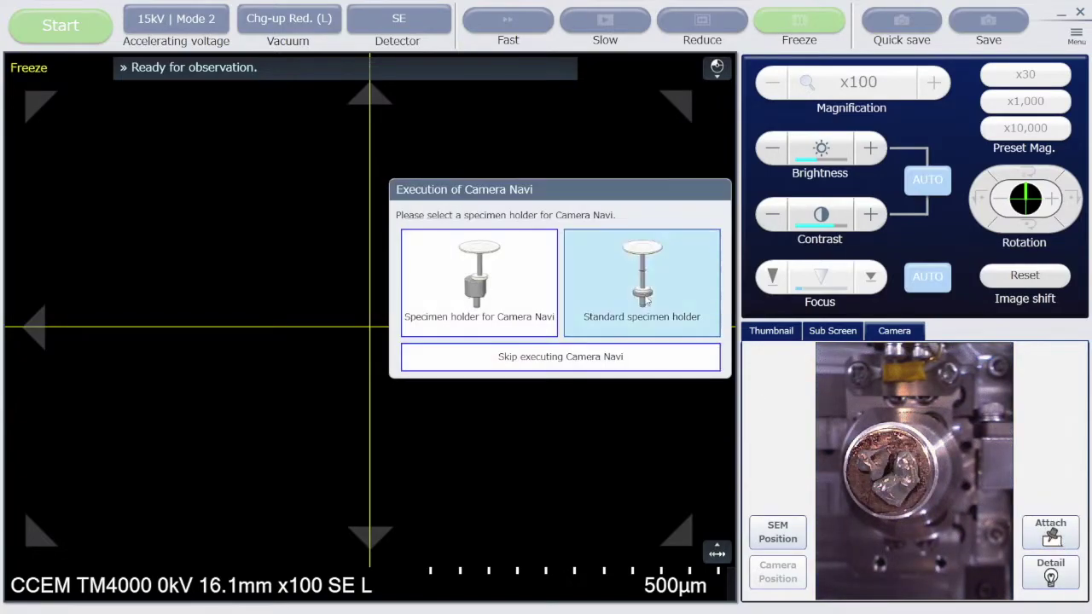
{"action": "left_click", "coordinate": [670, 307]}
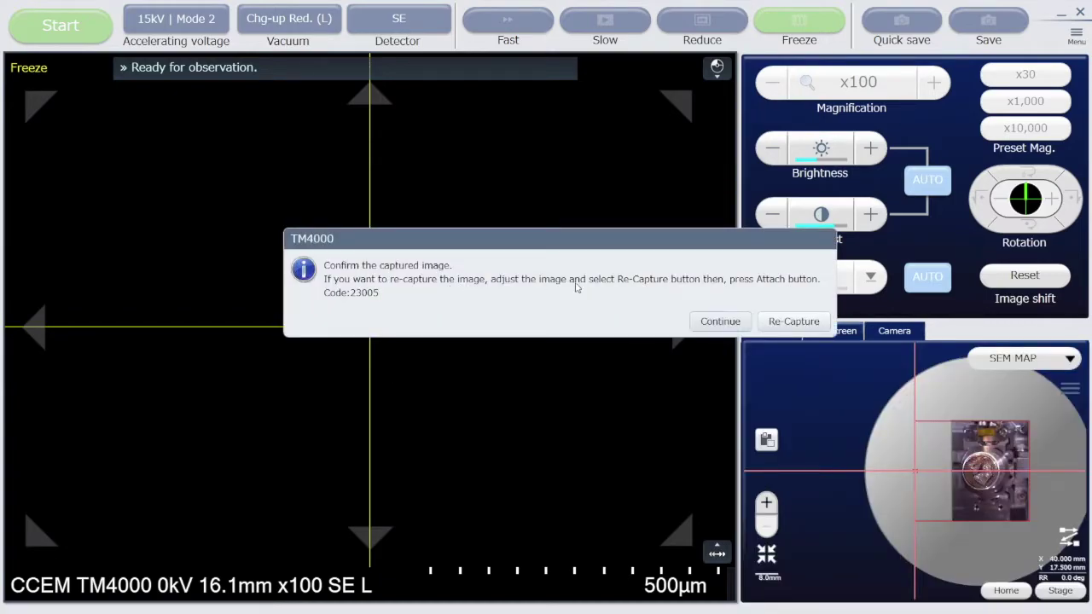
{"action": "left_click", "coordinate": [720, 321]}
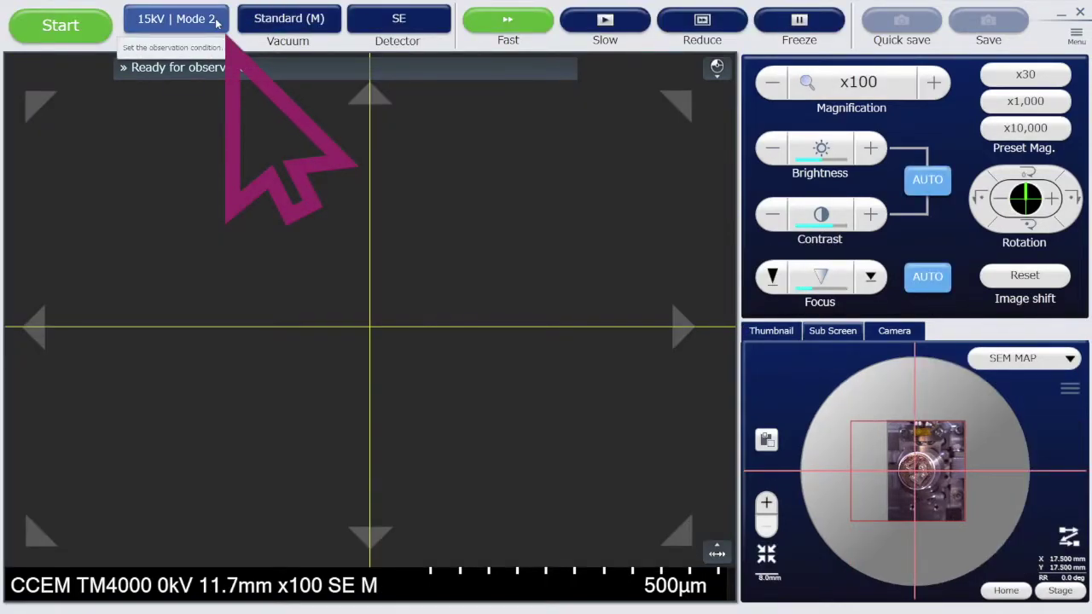
Choose Standard 15 kV mode, Standard (M) vacuum and the SE detector.
{"action": "left_click", "coordinate": [217, 23]}
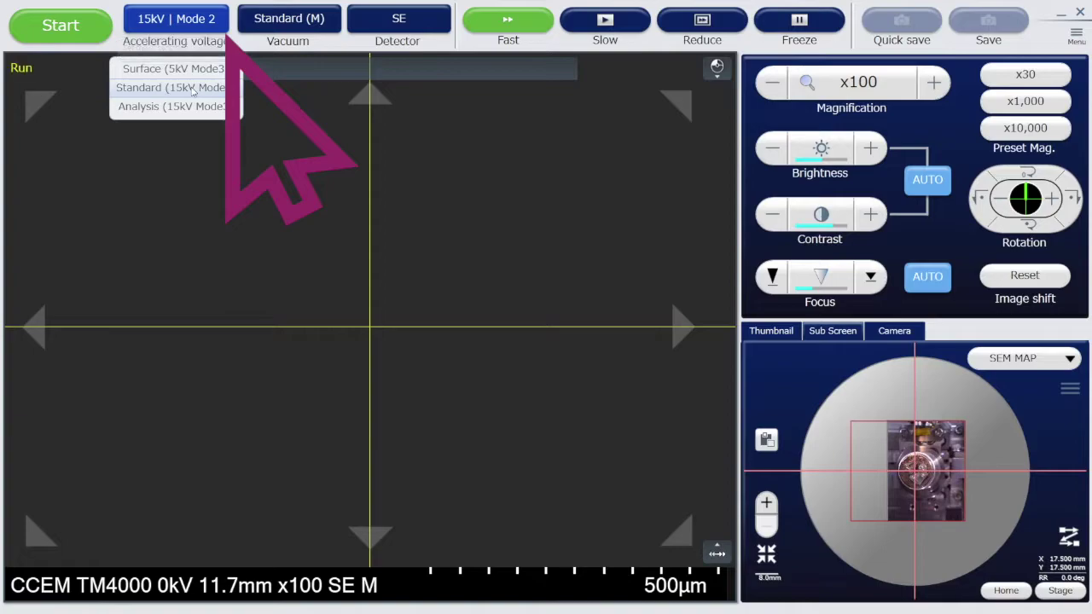
{"action": "left_click", "coordinate": [193, 89]}
{"action": "left_click", "coordinate": [292, 20]}
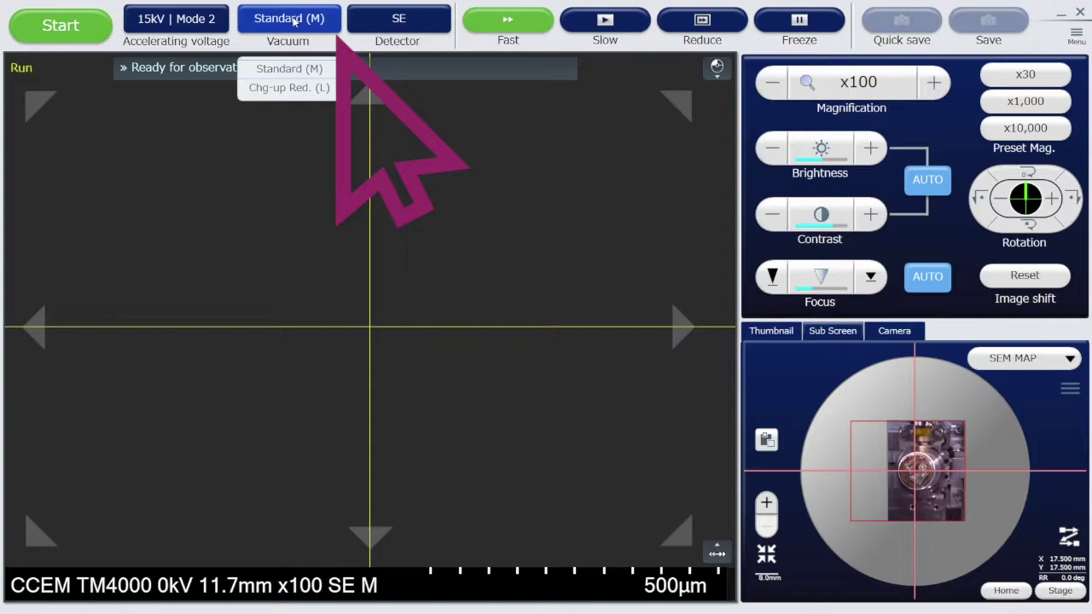
{"action": "left_click", "coordinate": [290, 67]}
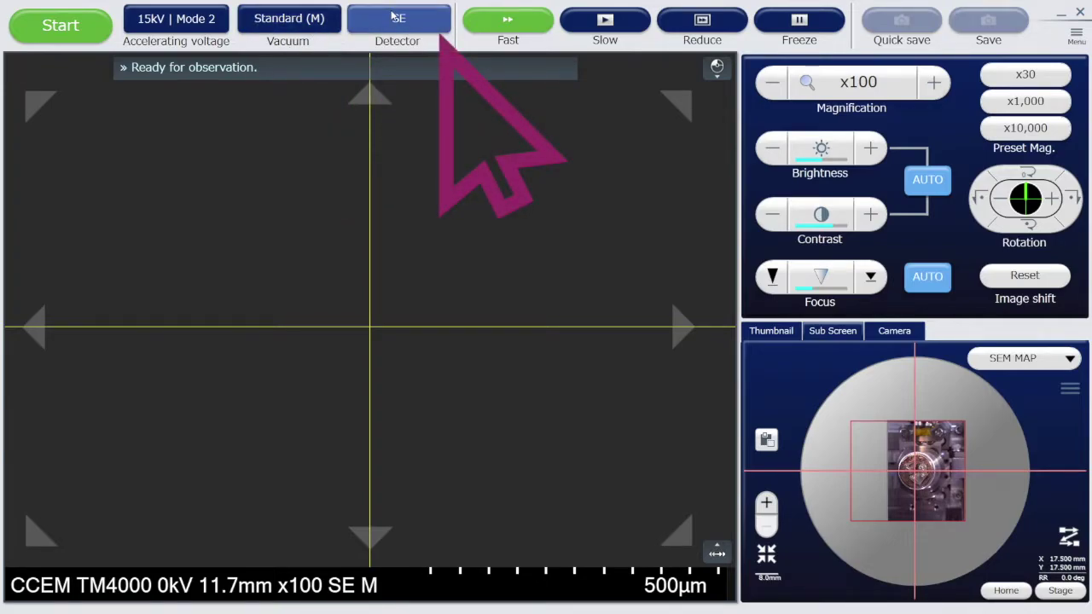
{"action": "left_click", "coordinate": [393, 16]}
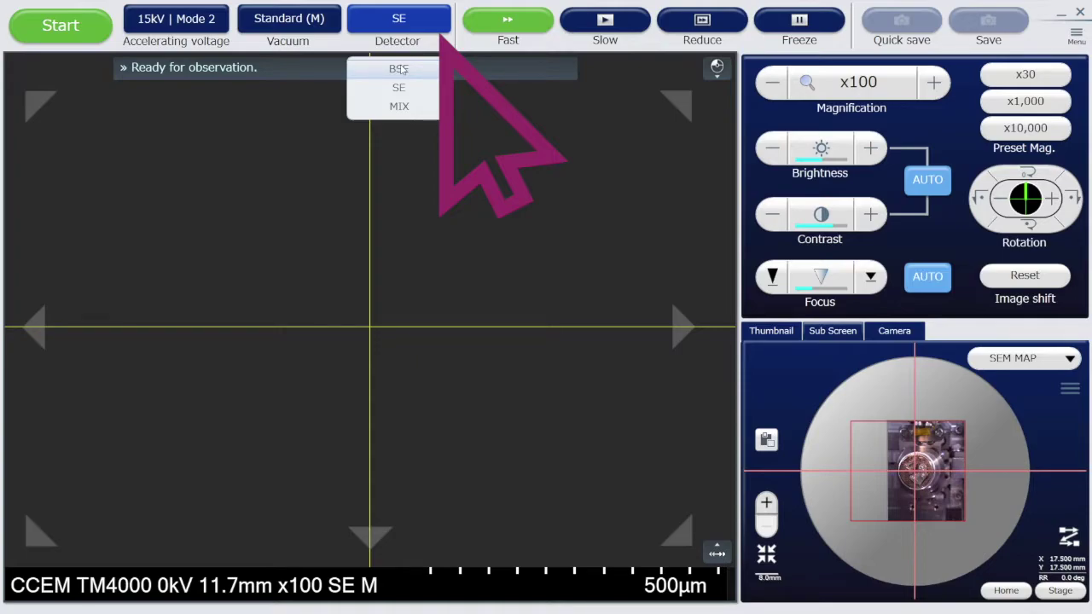
{"action": "left_click", "coordinate": [398, 89]}
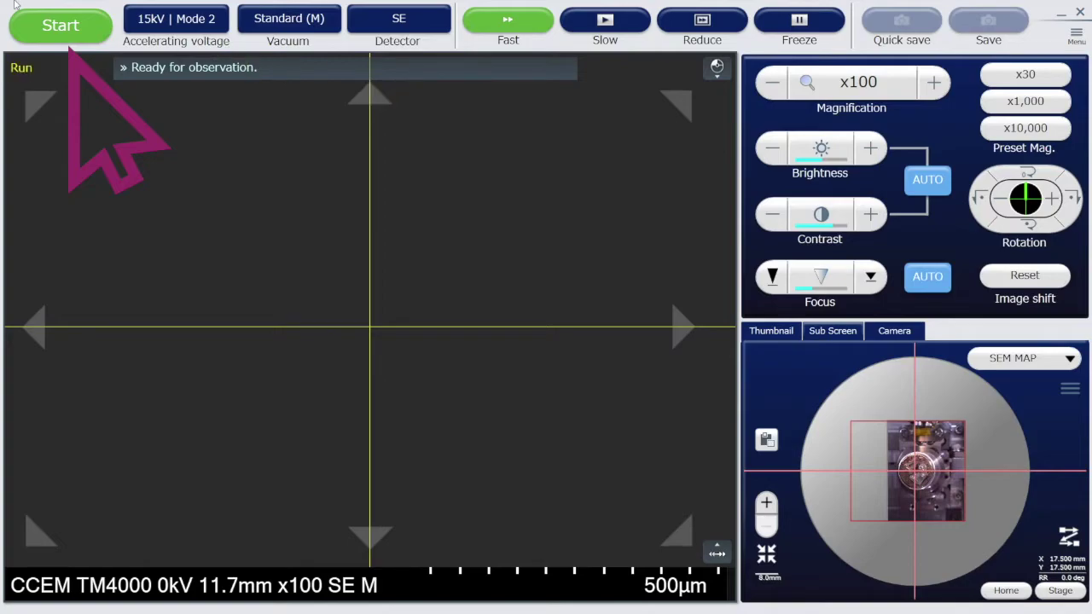
Start observation to get a live 15 kV SE image at x100.
{"action": "left_click", "coordinate": [66, 31]}
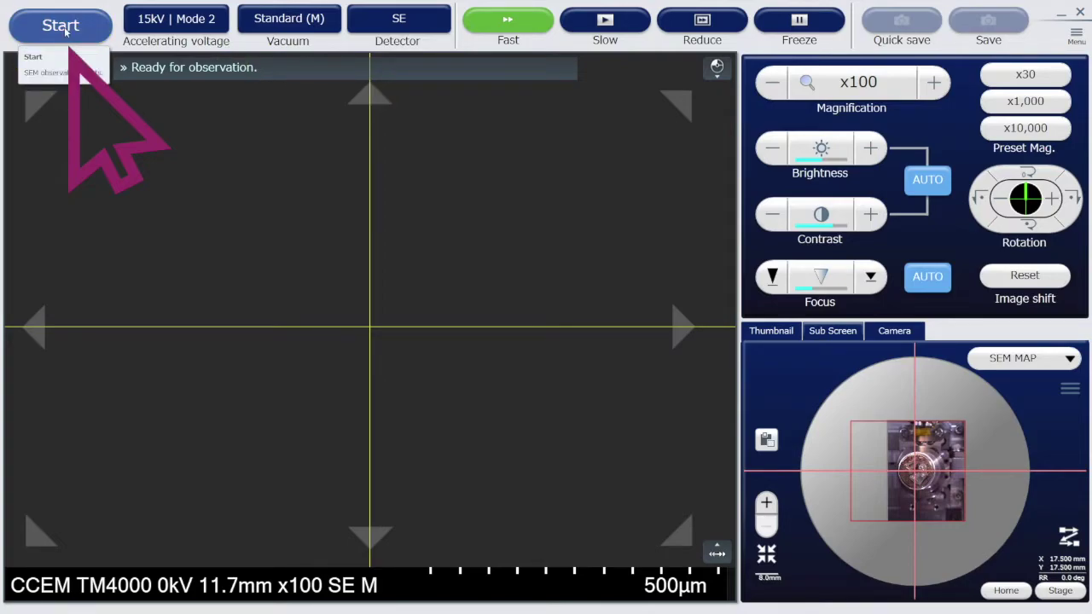
{"action": "left_click", "coordinate": [66, 32]}
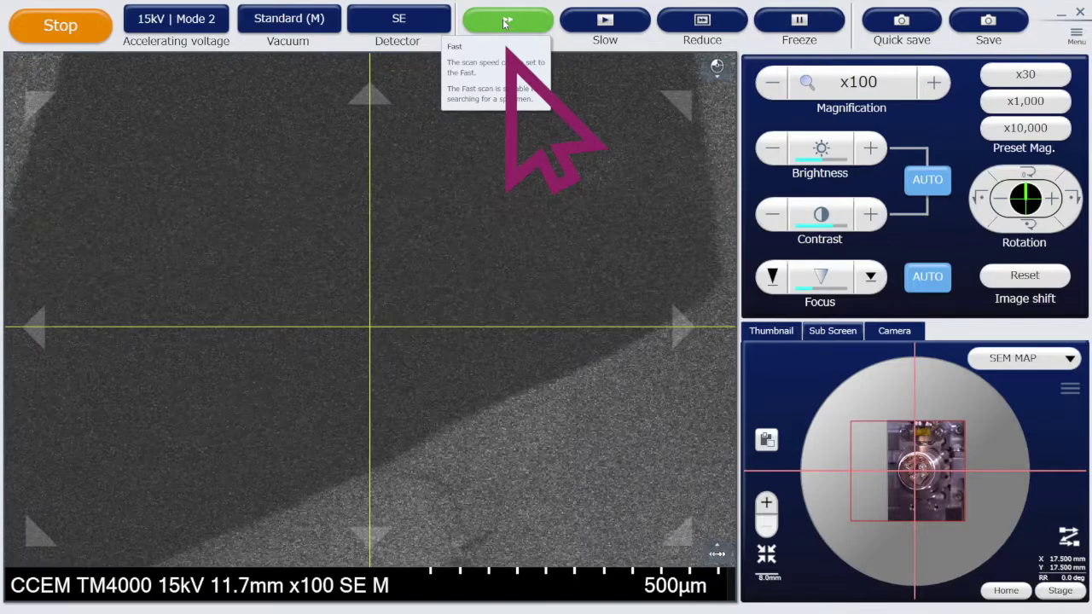
Try slow scanning and a repositioned reduced scan area, then return to fast full-frame scanning.
{"action": "left_click", "coordinate": [602, 23]}
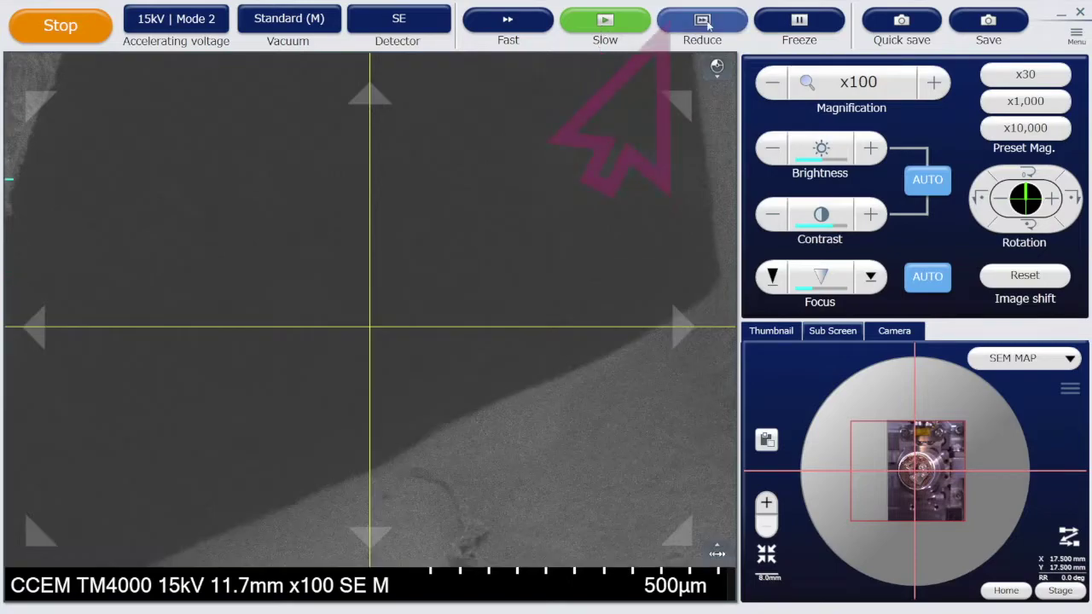
{"action": "left_click", "coordinate": [700, 21]}
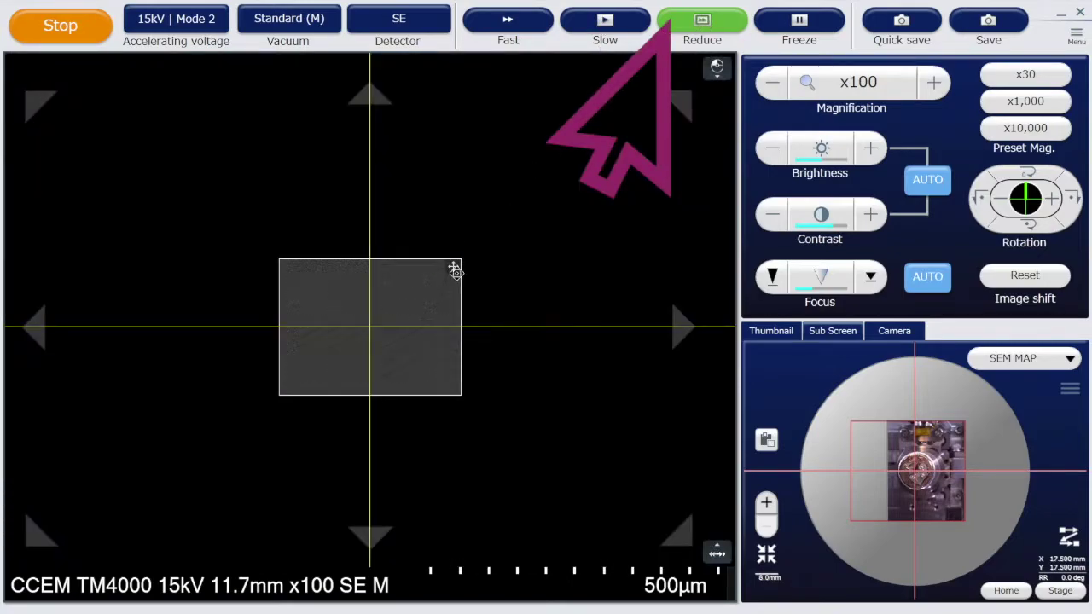
{"action": "mouse_move", "coordinate": [454, 266]}
{"action": "left_mouse_down"}
{"action": "mouse_move", "coordinate": [533, 232]}
{"action": "mouse_move", "coordinate": [525, 319]}
{"action": "left_mouse_up"}
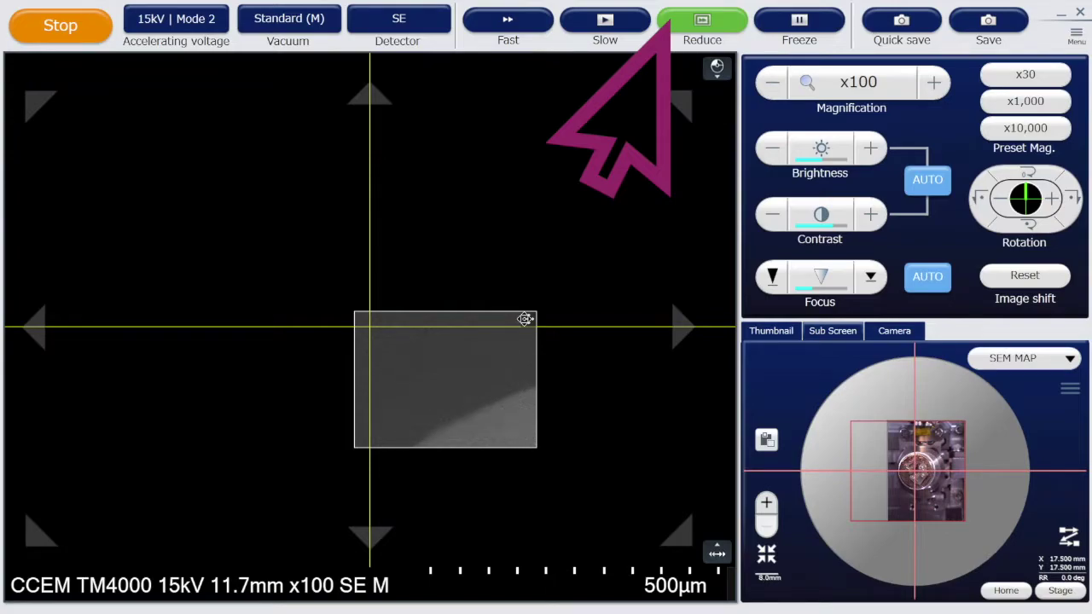
{"action": "left_click_drag", "start_coordinate": [525, 319], "coordinate": [455, 302]}
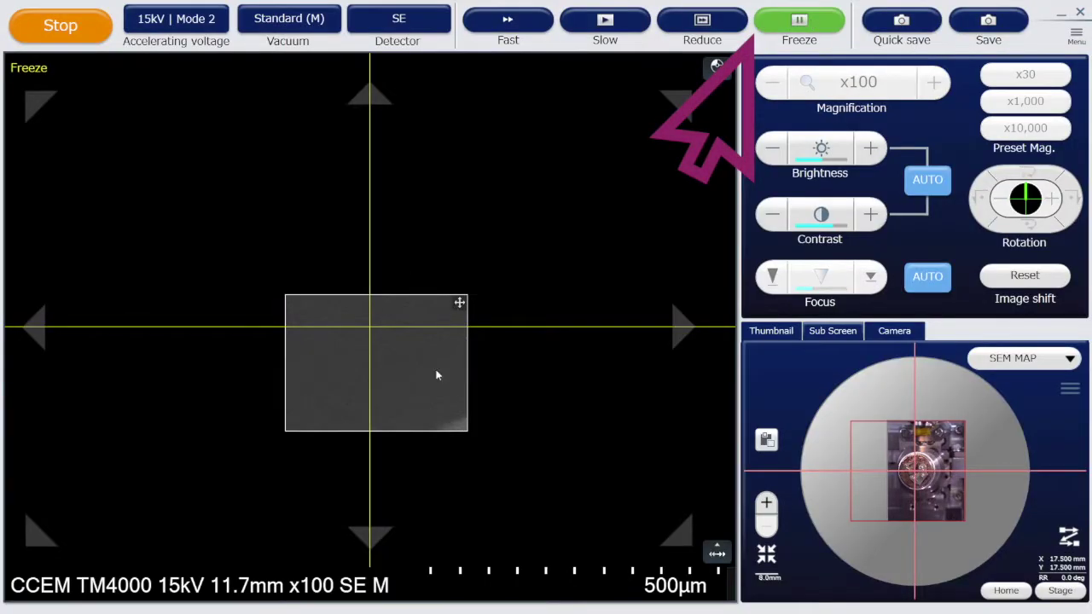
{"action": "left_click", "coordinate": [508, 19]}
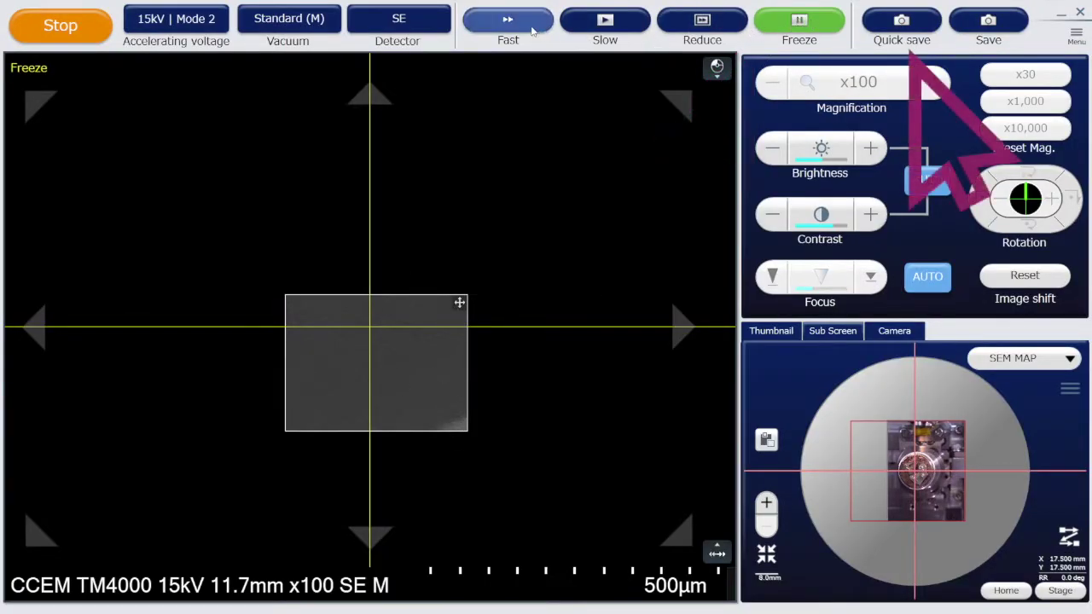
Quick-save the current x100 image, adding sample_0037 to the thumbnails.
{"action": "left_click", "coordinate": [923, 25]}
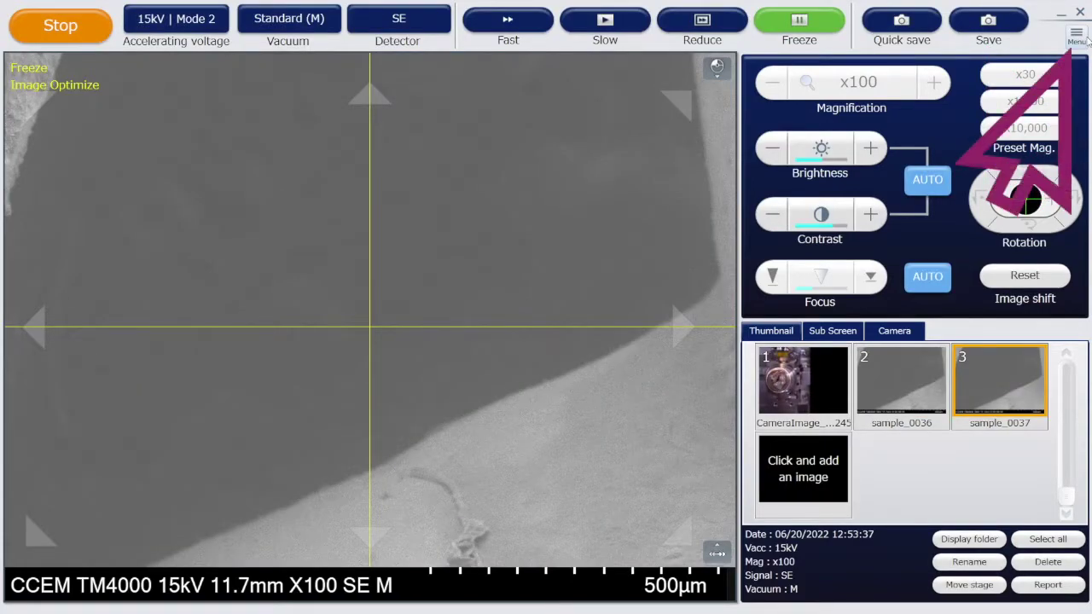
{"action": "left_click", "coordinate": [1086, 37]}
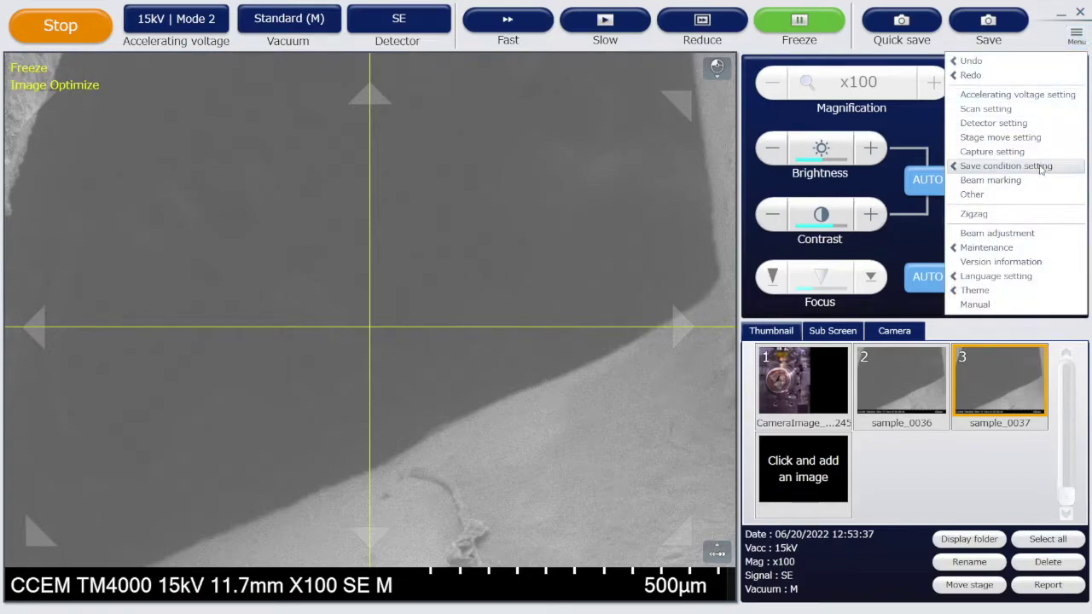
Auto-save images as numbered sample.tif TIFF files in the Video folder, then resume scanning.
{"action": "mouse_move", "coordinate": [1006, 166]}
{"action": "left_click", "coordinate": [892, 166]}
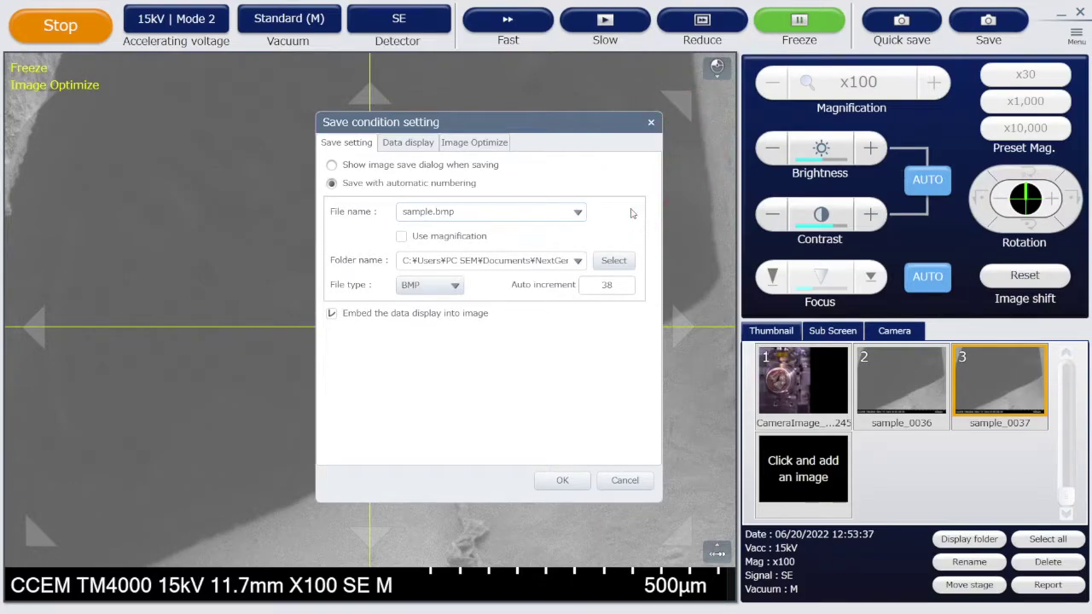
{"action": "double_click", "coordinate": [583, 285]}
{"action": "left_click", "coordinate": [594, 263]}
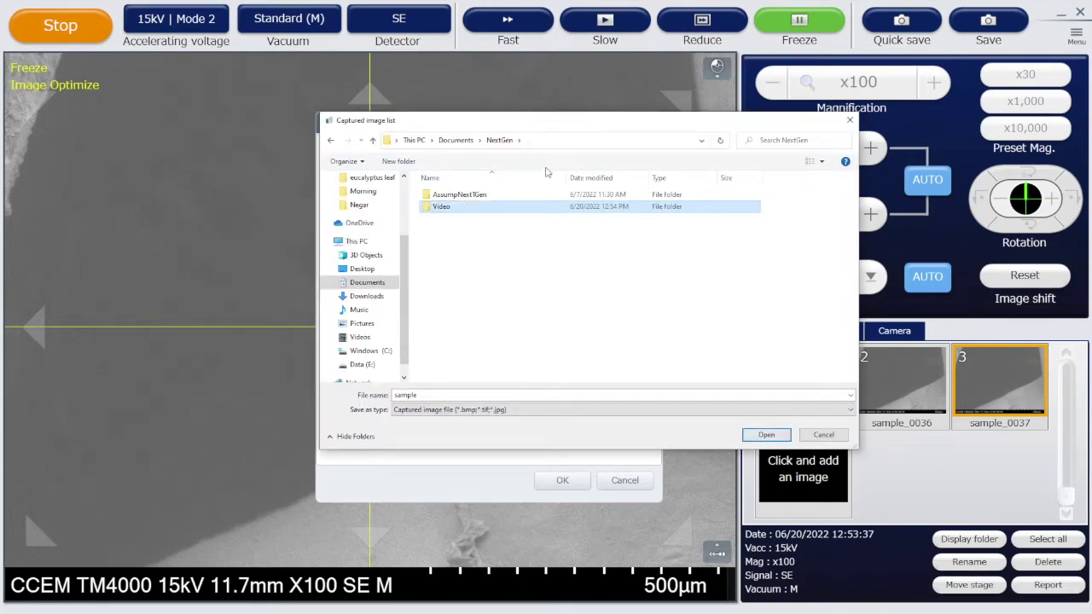
{"action": "left_click", "coordinate": [770, 437]}
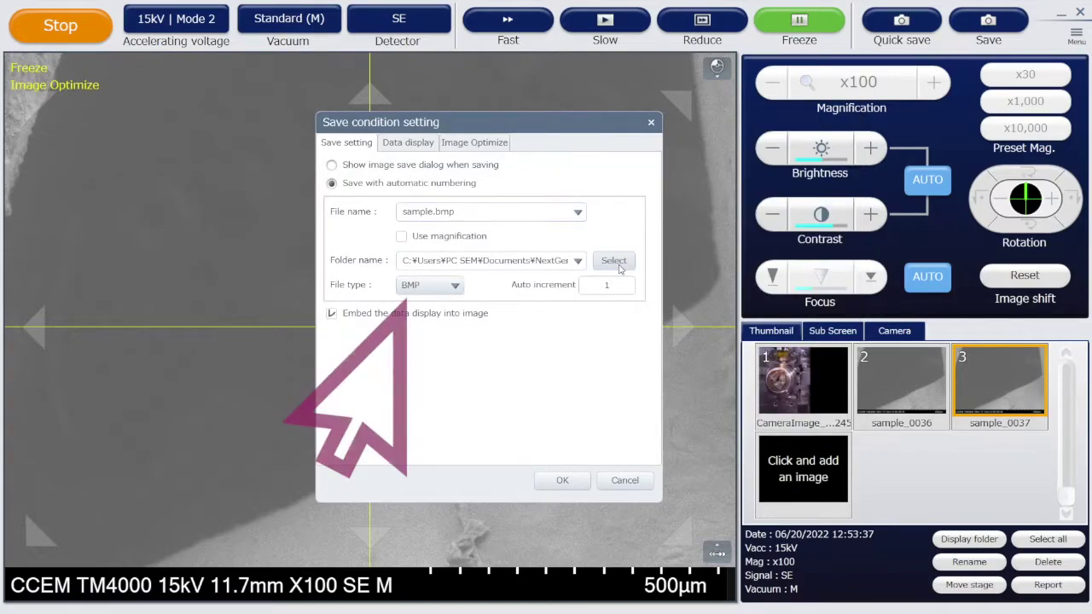
{"action": "left_click", "coordinate": [455, 285]}
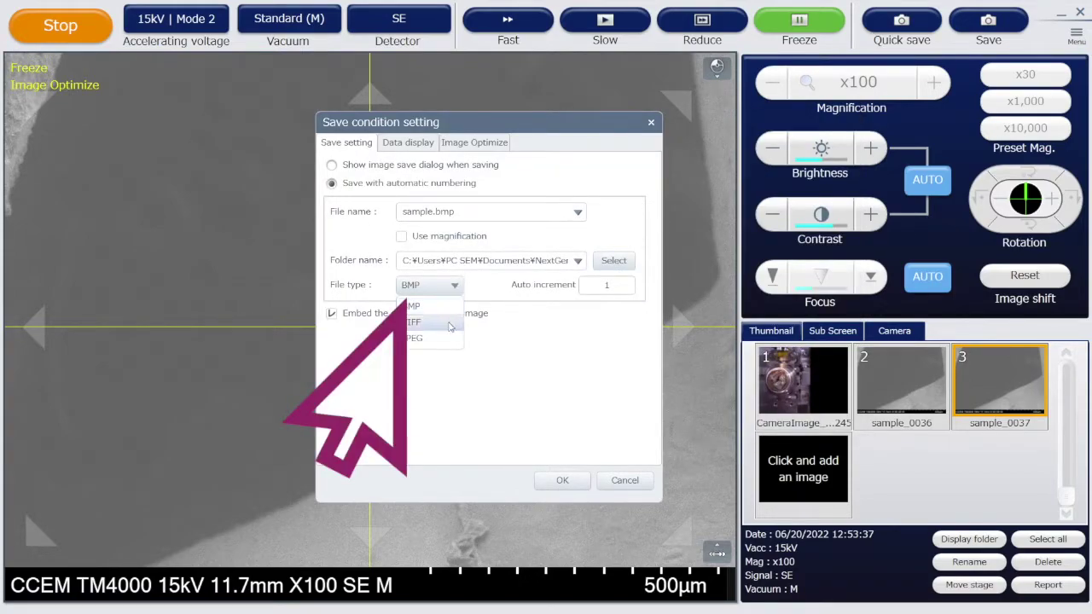
{"action": "left_click", "coordinate": [449, 325]}
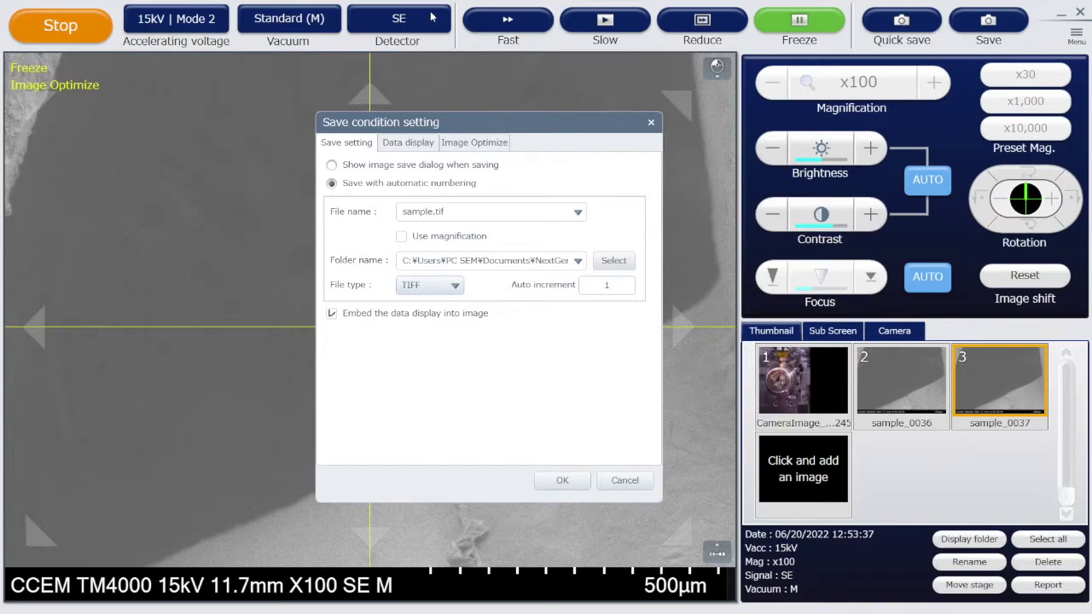
{"action": "left_click", "coordinate": [507, 17]}
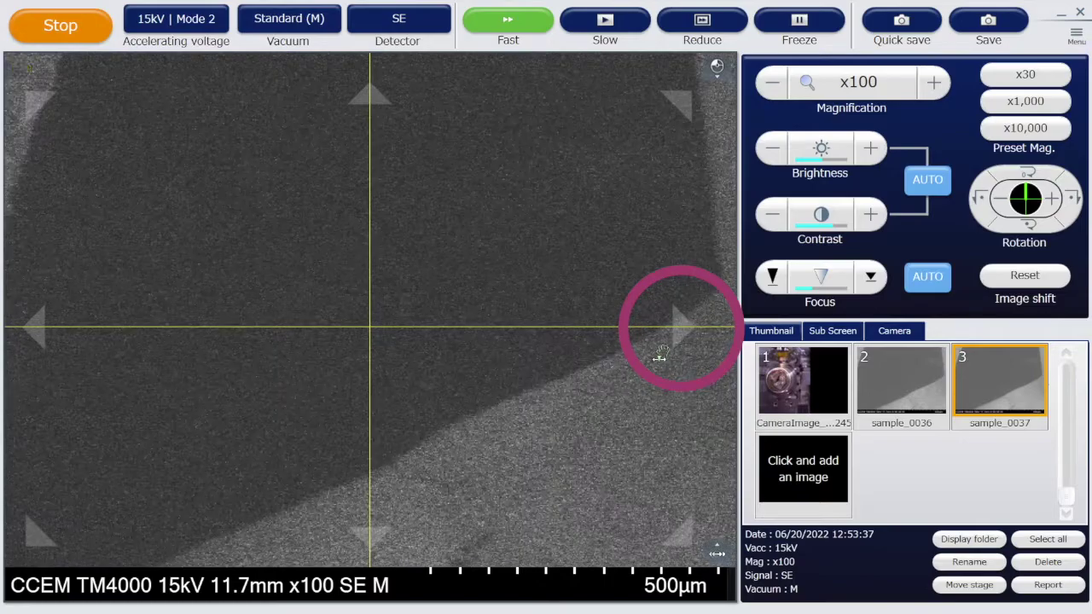
Shift the live field right, up, down and left, centre a new edge spot, and show the stage map.
{"action": "left_click", "coordinate": [695, 322]}
{"action": "left_click", "coordinate": [370, 97]}
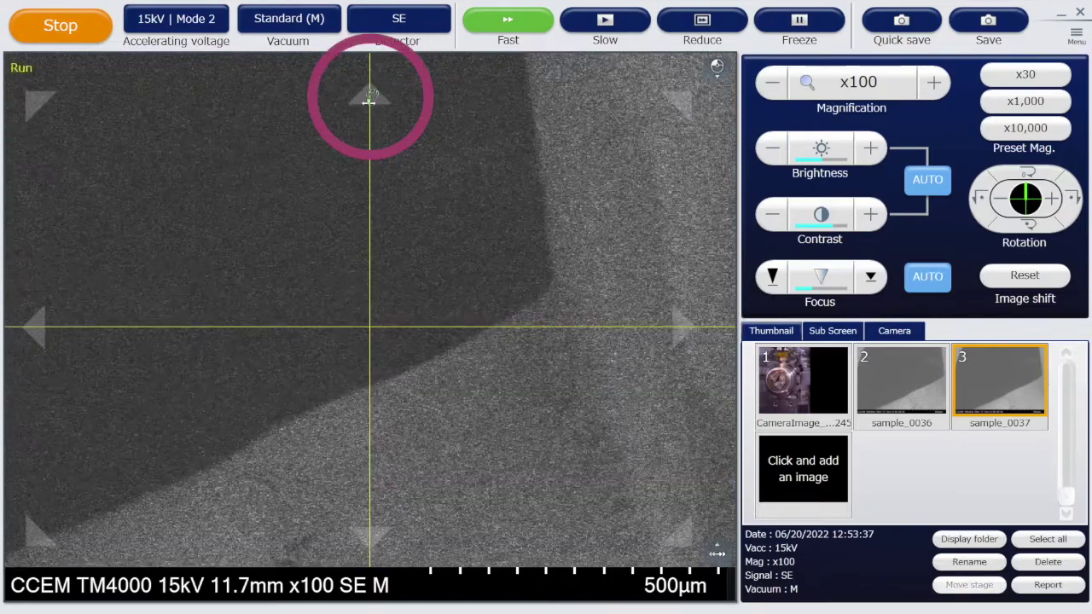
{"action": "left_click", "coordinate": [371, 531]}
{"action": "left_click", "coordinate": [38, 327]}
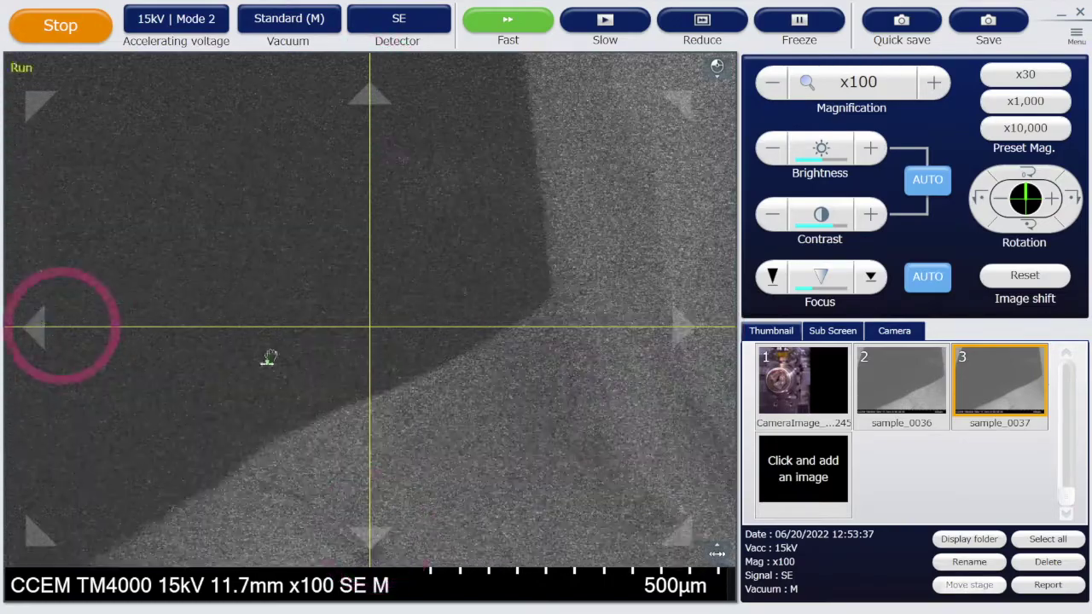
{"action": "double_click", "coordinate": [550, 422]}
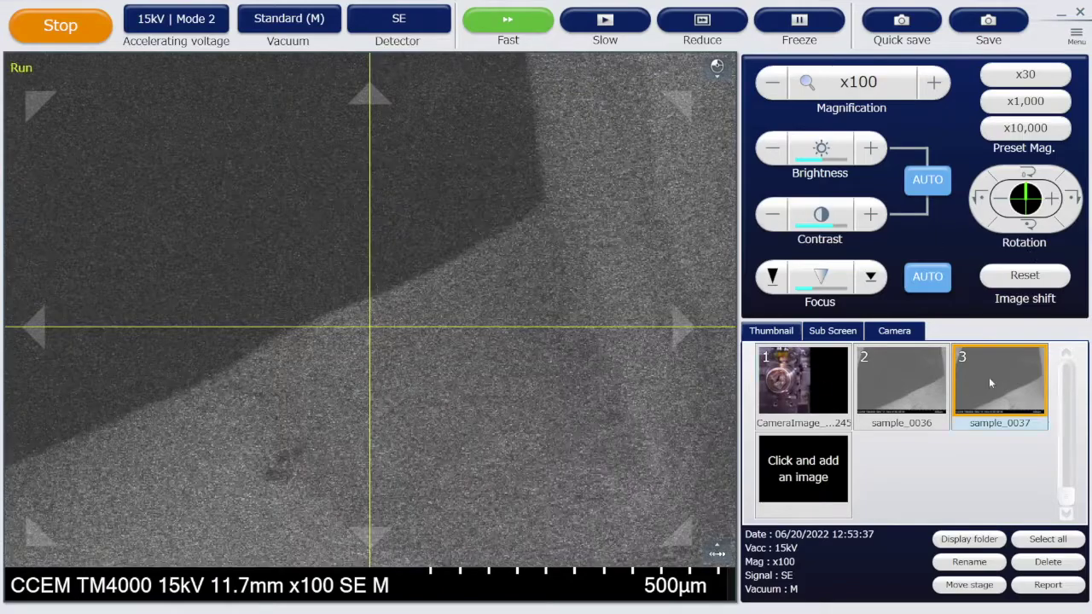
{"action": "left_click", "coordinate": [832, 331]}
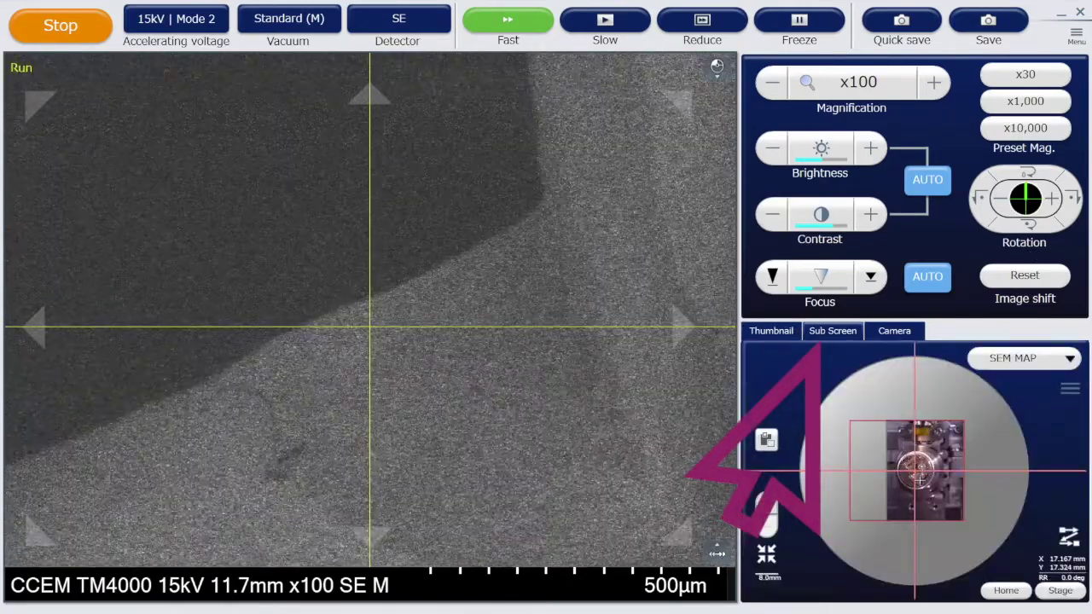
Zoom the SEM map, move the stage to a new sample area, and decline the camera-position move.
{"action": "scroll", "coordinate": [918, 481], "scroll_direction": "up", "scroll_amount": 3}
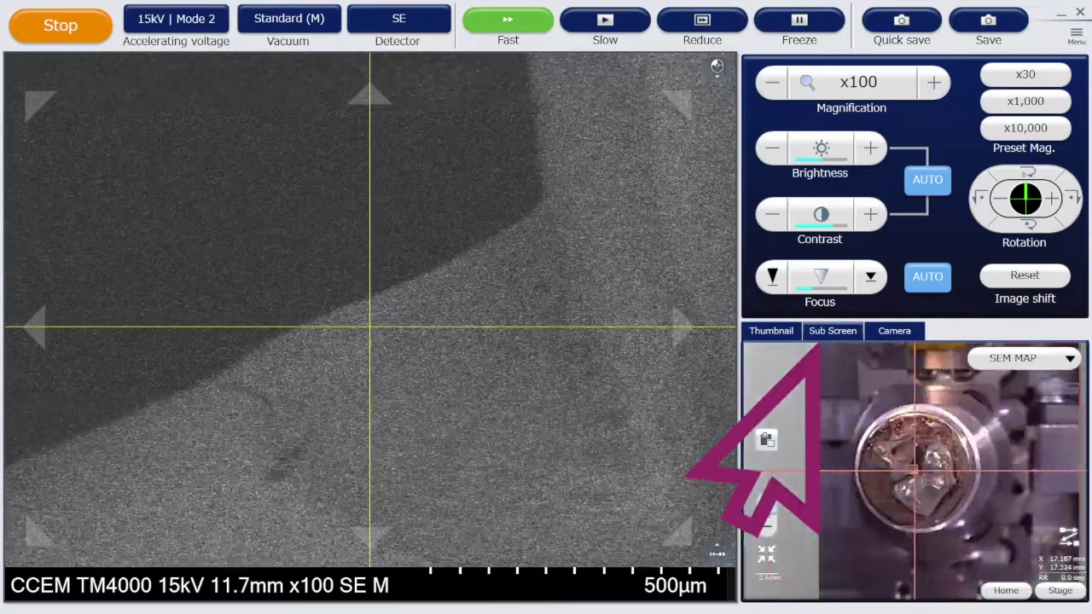
{"action": "double_click", "coordinate": [951, 466]}
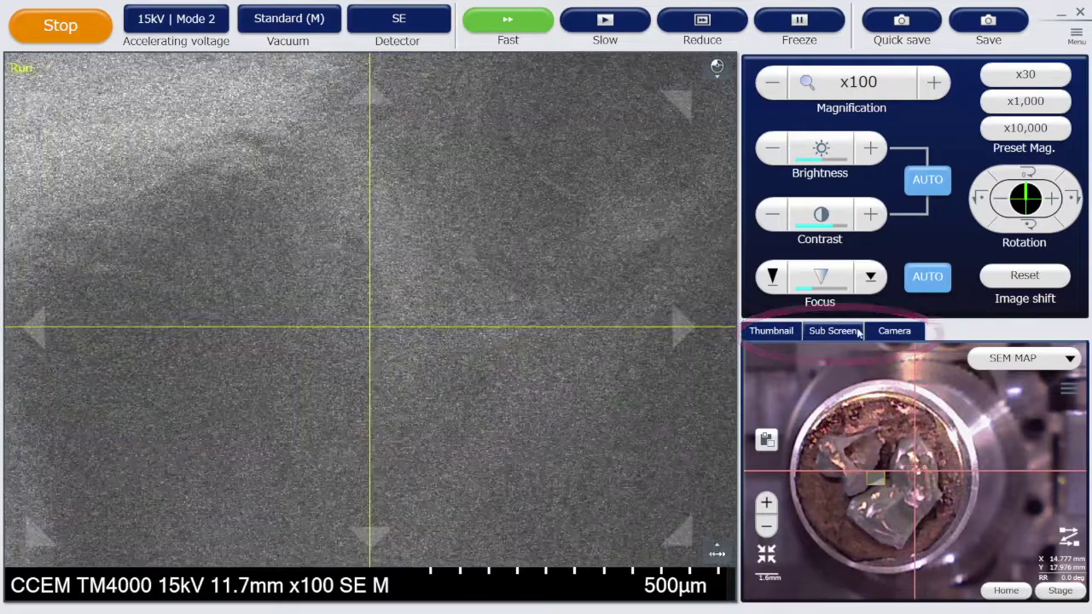
{"action": "left_click", "coordinate": [789, 333]}
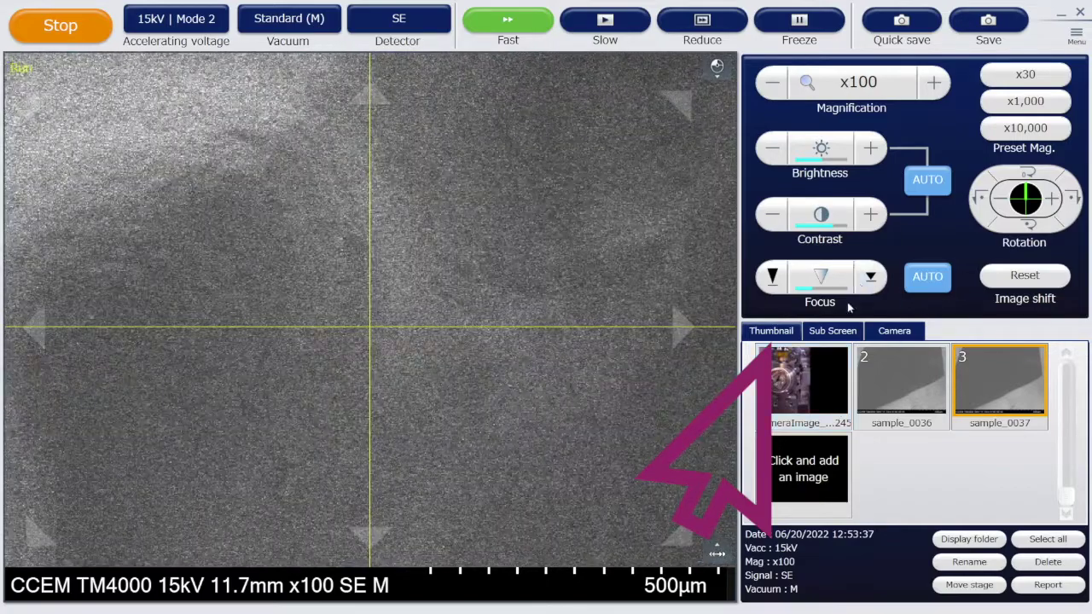
{"action": "left_click", "coordinate": [833, 331]}
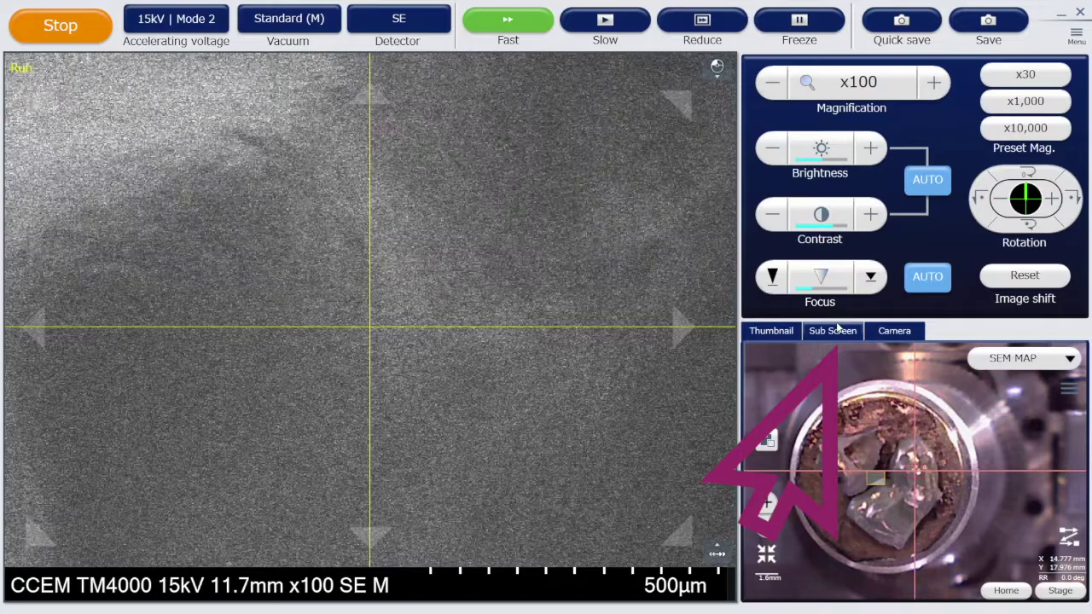
{"action": "left_click", "coordinate": [909, 333]}
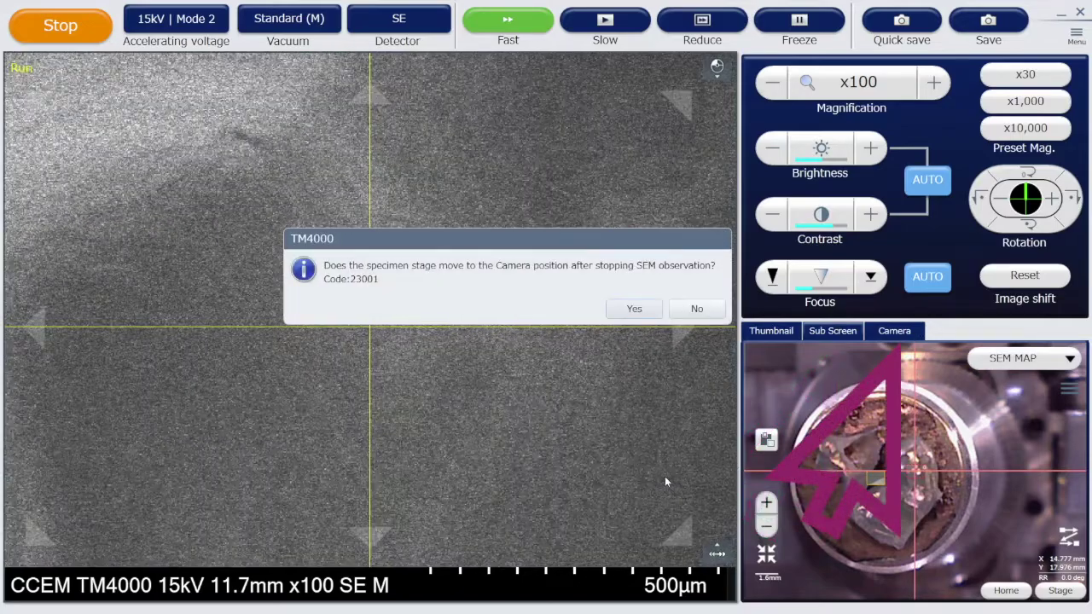
{"action": "left_click", "coordinate": [694, 314]}
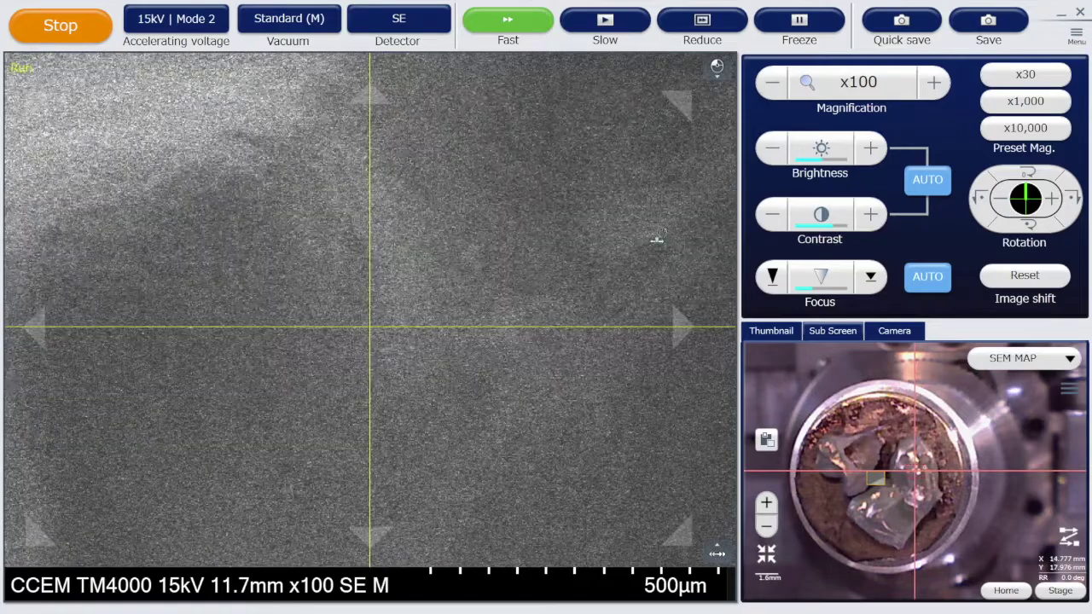
Bring the image to x25, then run auto brightness/contrast and auto focus.
{"action": "left_click", "coordinate": [946, 80]}
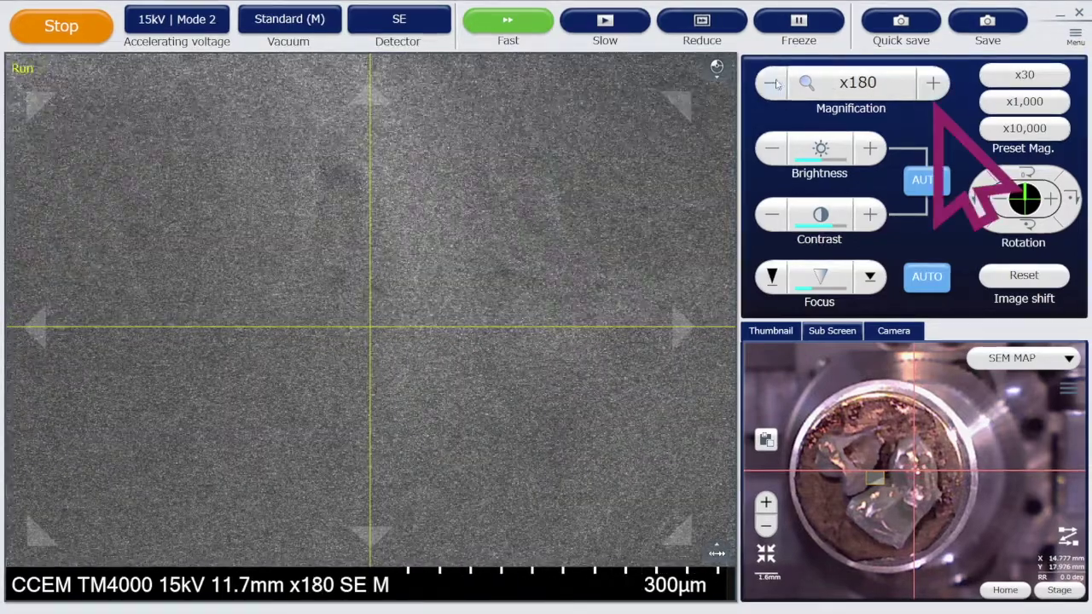
{"action": "left_click", "coordinate": [770, 83]}
{"action": "scroll", "coordinate": [497, 278], "scroll_direction": "down", "scroll_amount": 4}
{"action": "scroll", "coordinate": [517, 234], "scroll_direction": "down", "scroll_amount": 2}
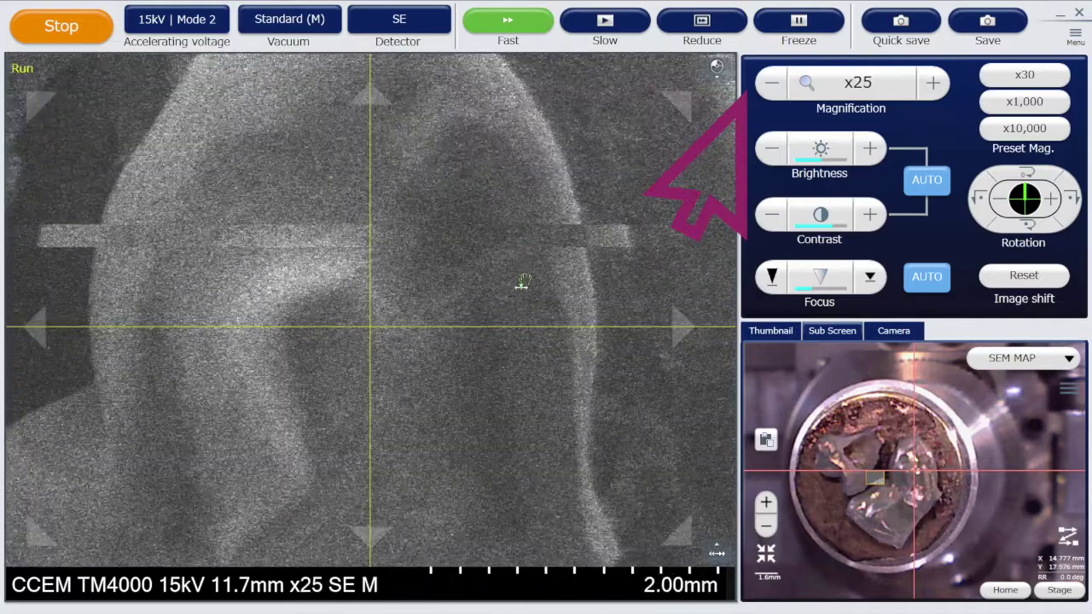
{"action": "scroll", "coordinate": [441, 371], "scroll_direction": "up", "scroll_amount": 4}
{"action": "scroll", "coordinate": [442, 371], "scroll_direction": "up", "scroll_amount": 5}
{"action": "scroll", "coordinate": [440, 372], "scroll_direction": "down", "scroll_amount": 6}
{"action": "scroll", "coordinate": [440, 372], "scroll_direction": "down", "scroll_amount": 4}
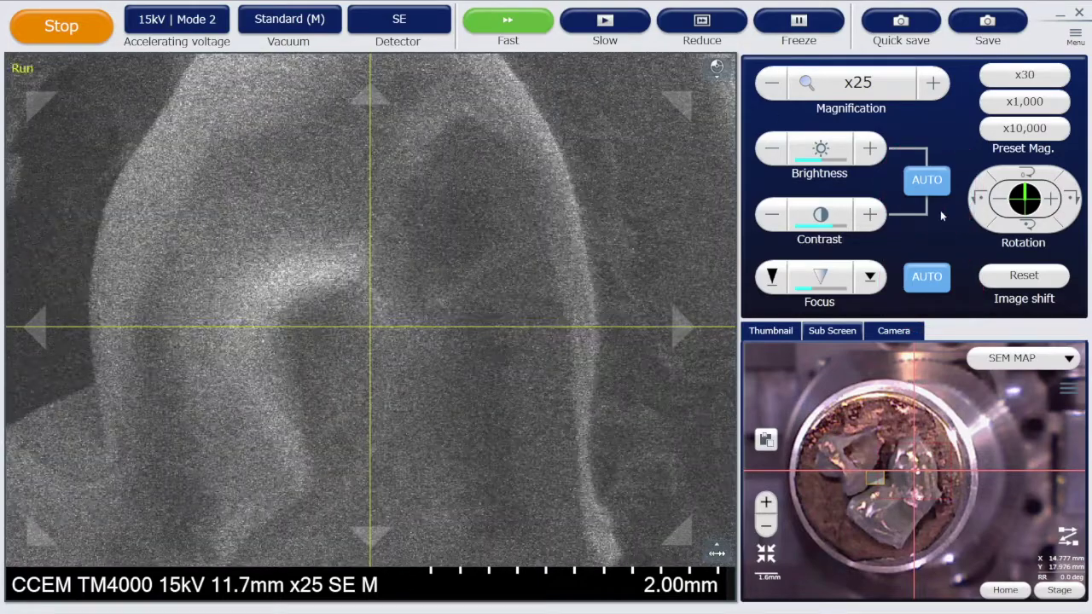
{"action": "left_click", "coordinate": [913, 181]}
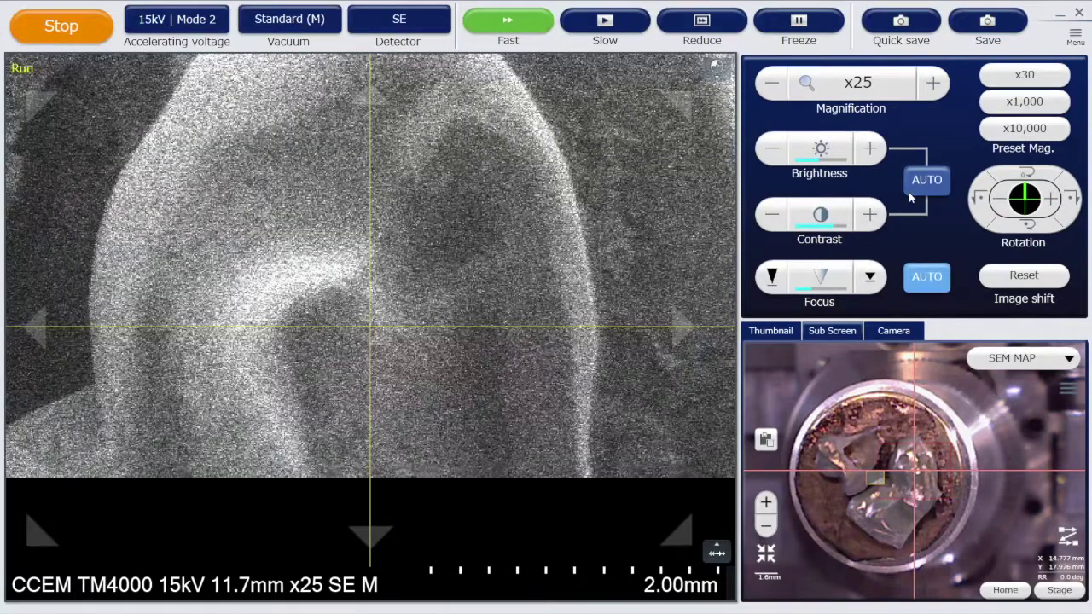
{"action": "left_click", "coordinate": [920, 283]}
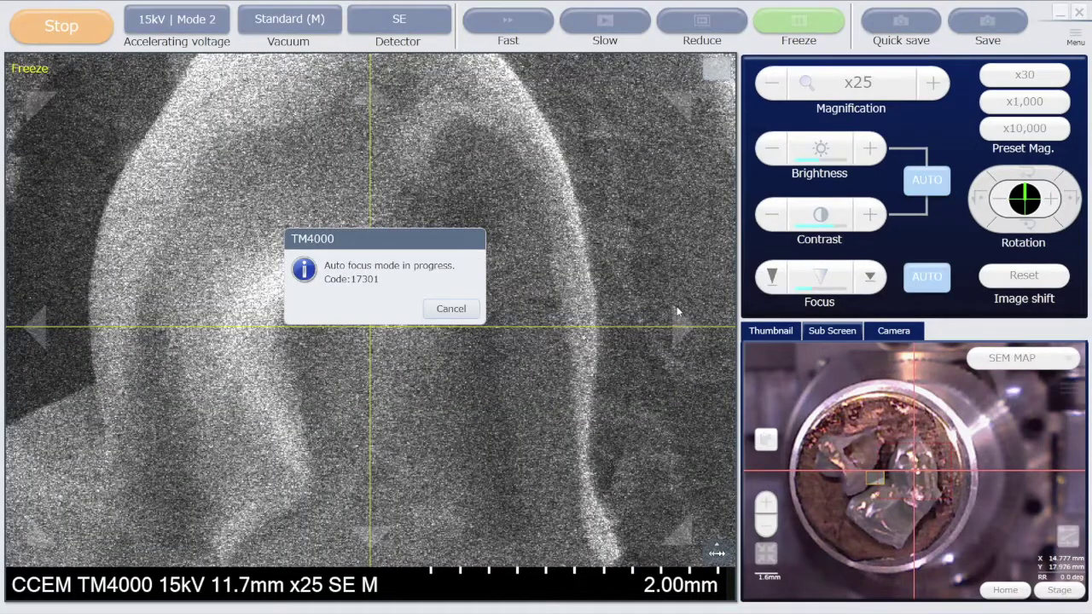